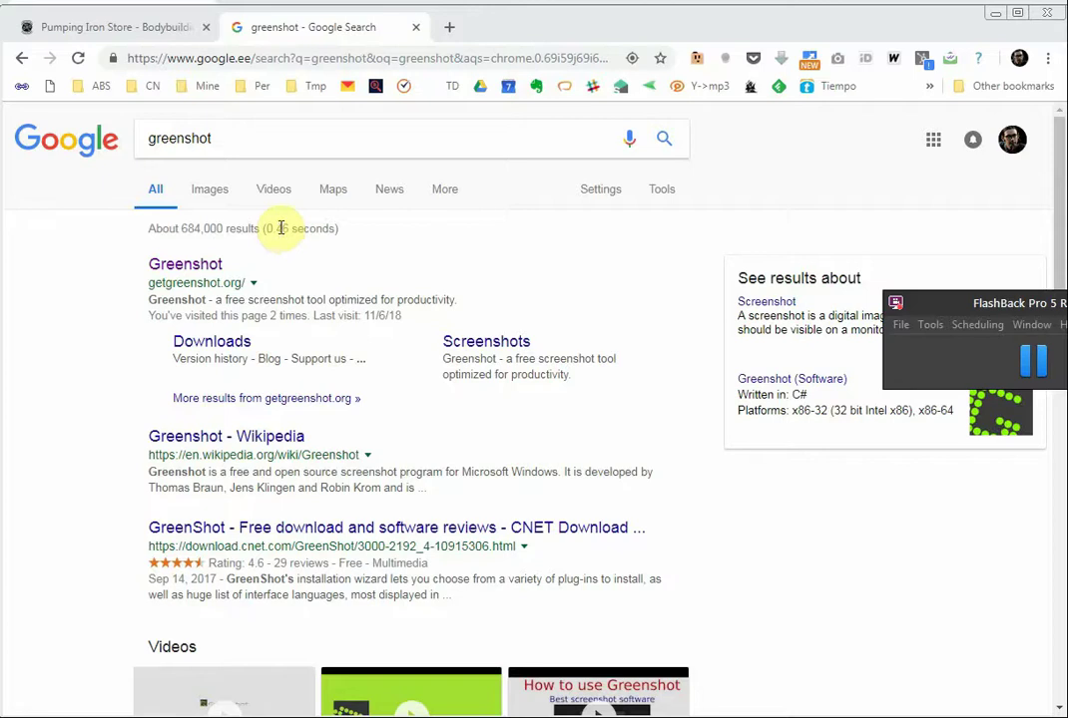
View the Greenshot downloads page from the search results, and return to the Pumping Iron Store page
left_click(227, 139)
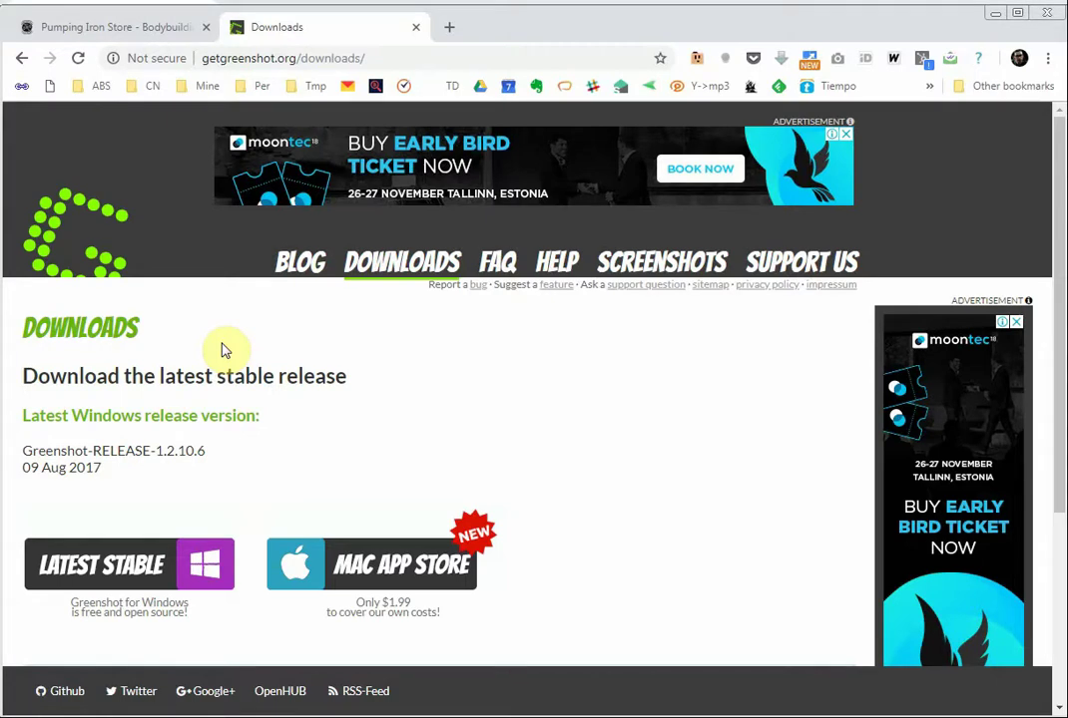
left_click(167, 30)
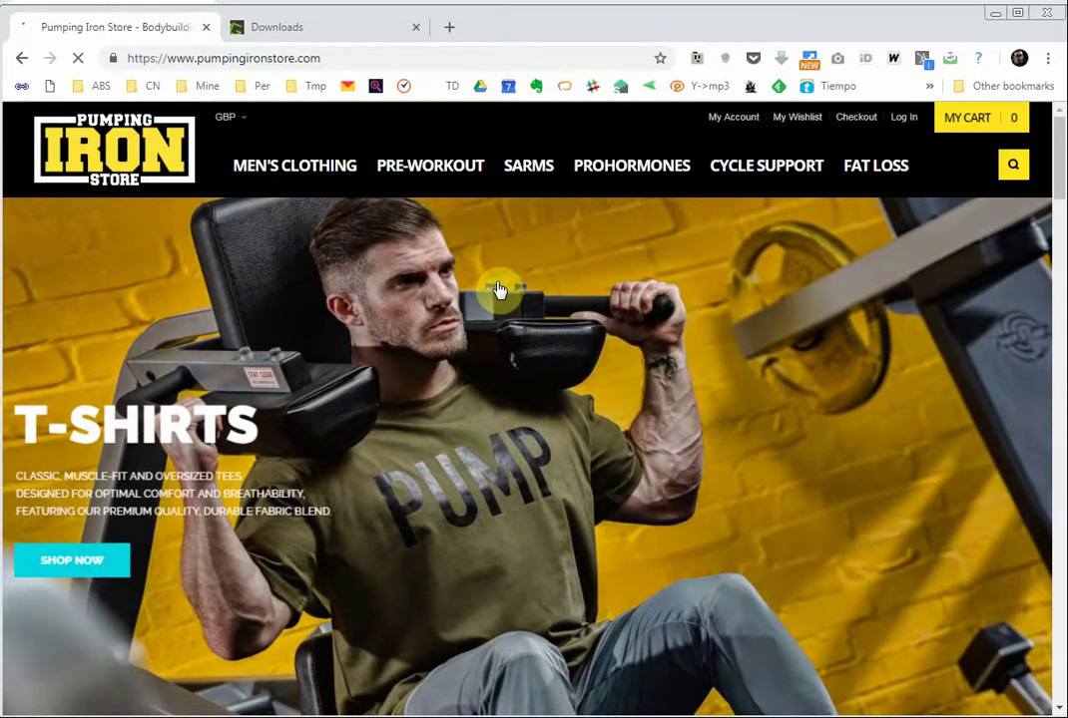
Capture a region of about 627 x 390 pixels from the store's homepage with Greenshot and upload it to Imgur
key("Print")
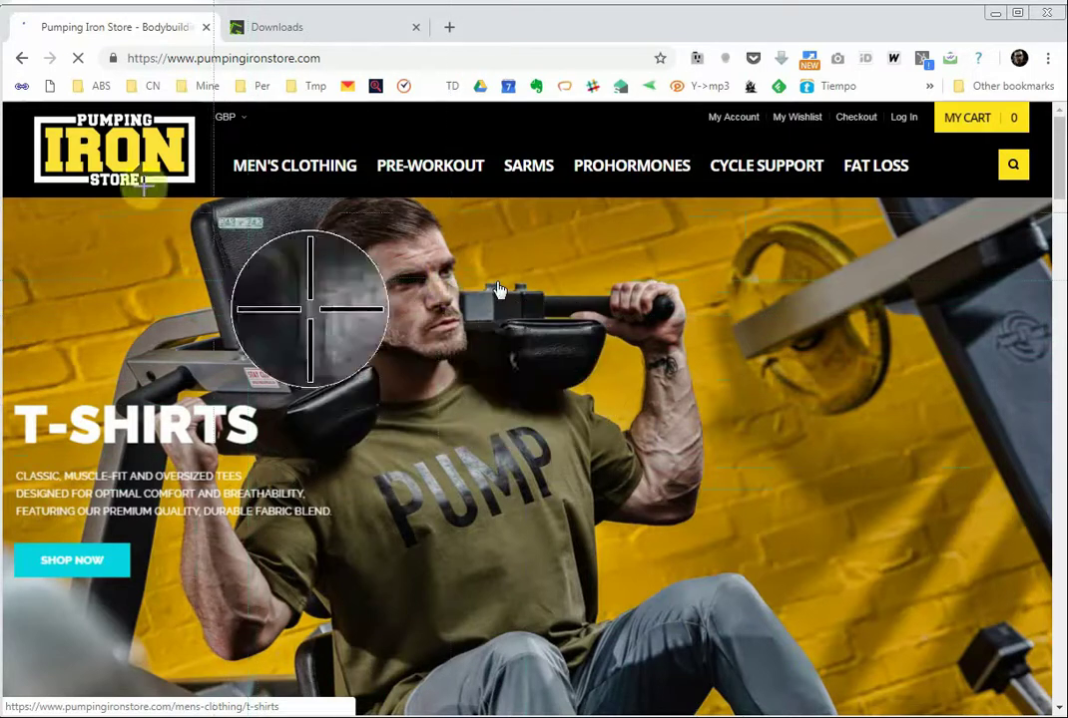
left_click_drag(710, 389, 160, 47)
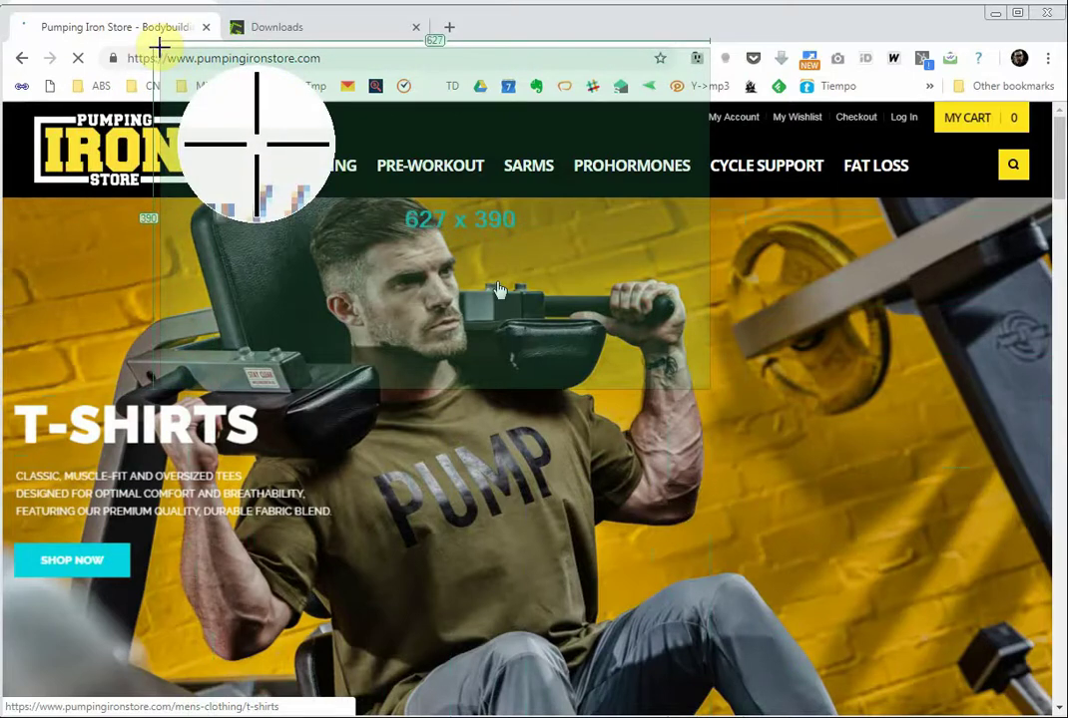
left_click_drag(160, 47, 161, 51)
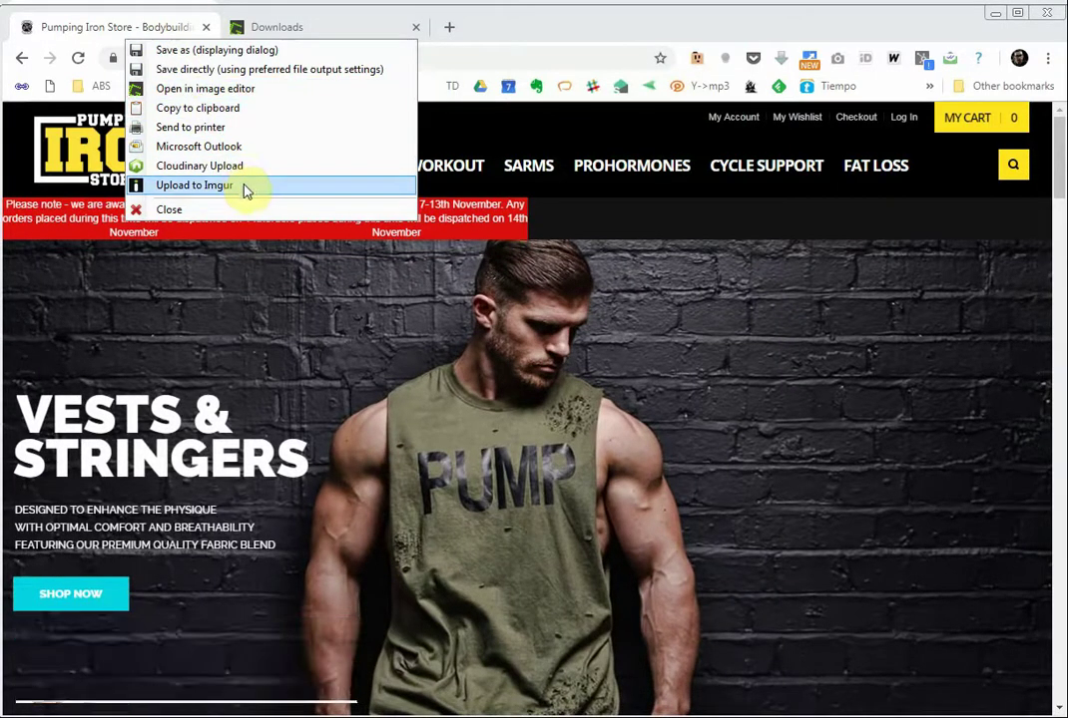
mouse_move(248, 131)
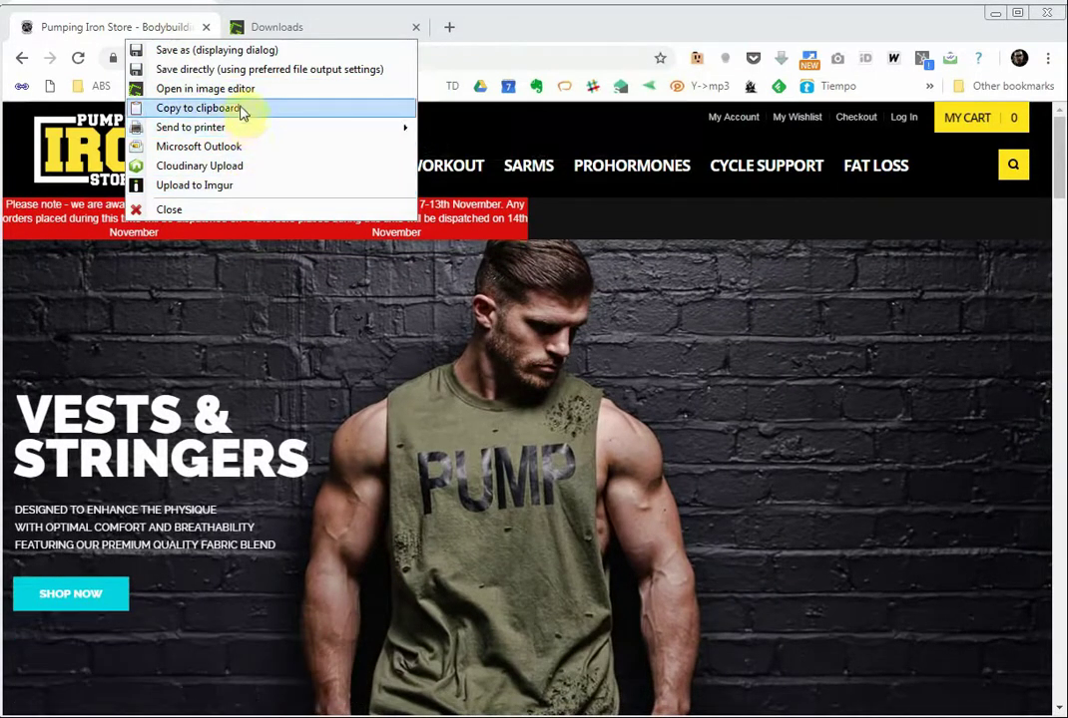
mouse_move(231, 92)
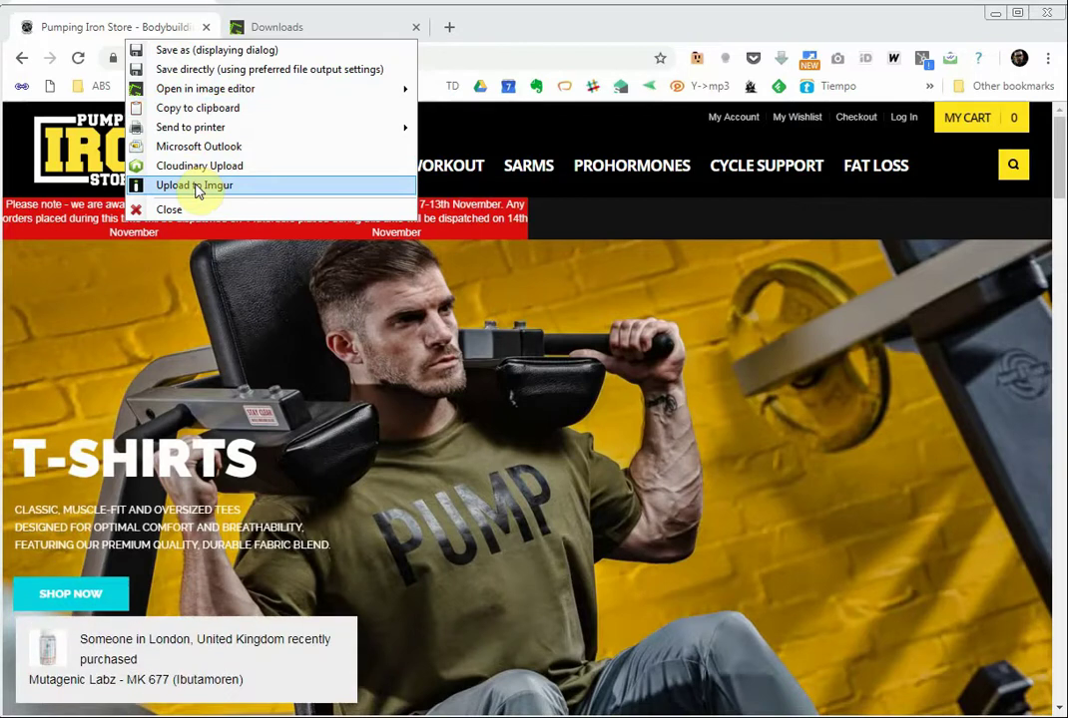
left_click(195, 186)
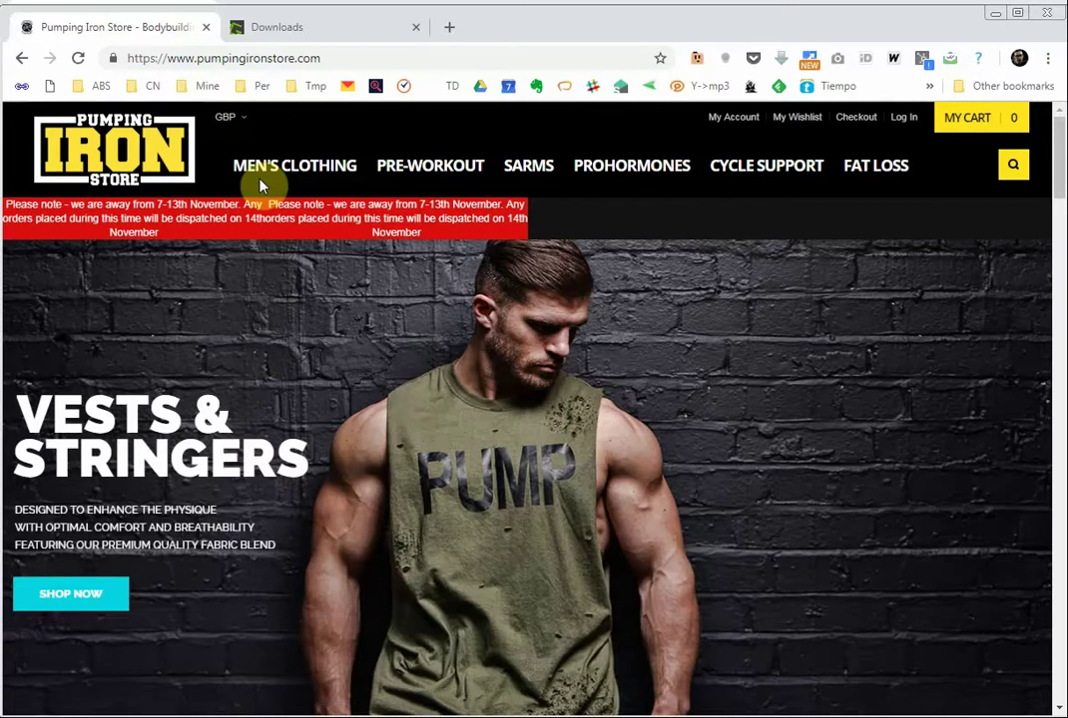
left_click(219, 60)
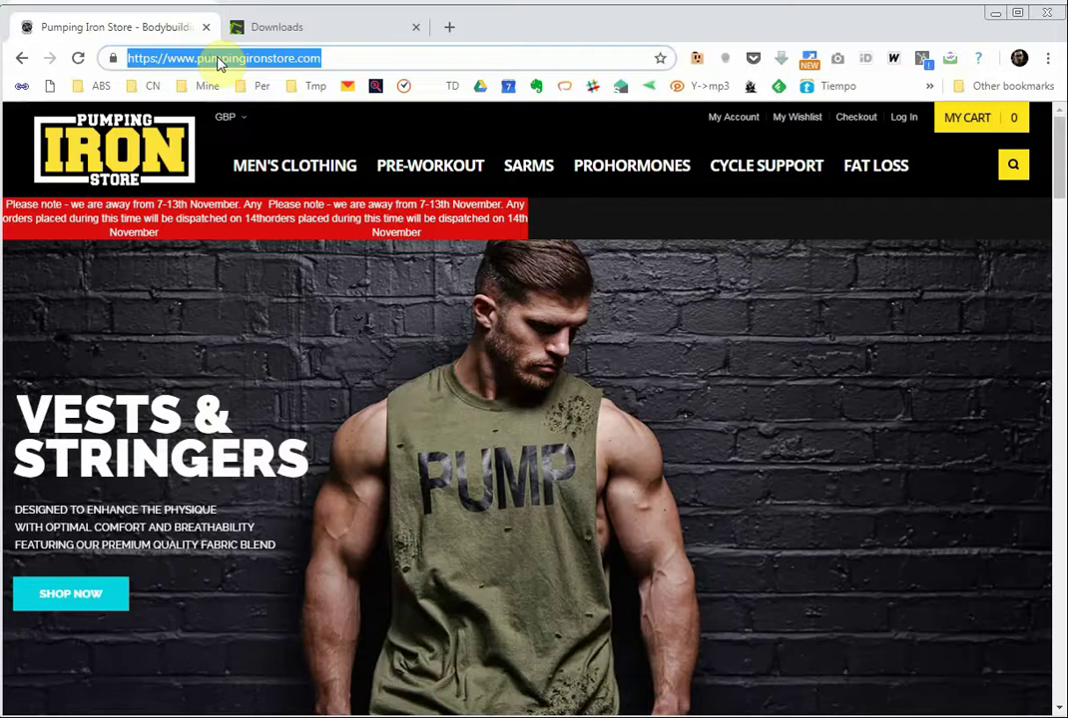
key("ctrl+t")
type("https://i.imgur.com/XruWicO.png")
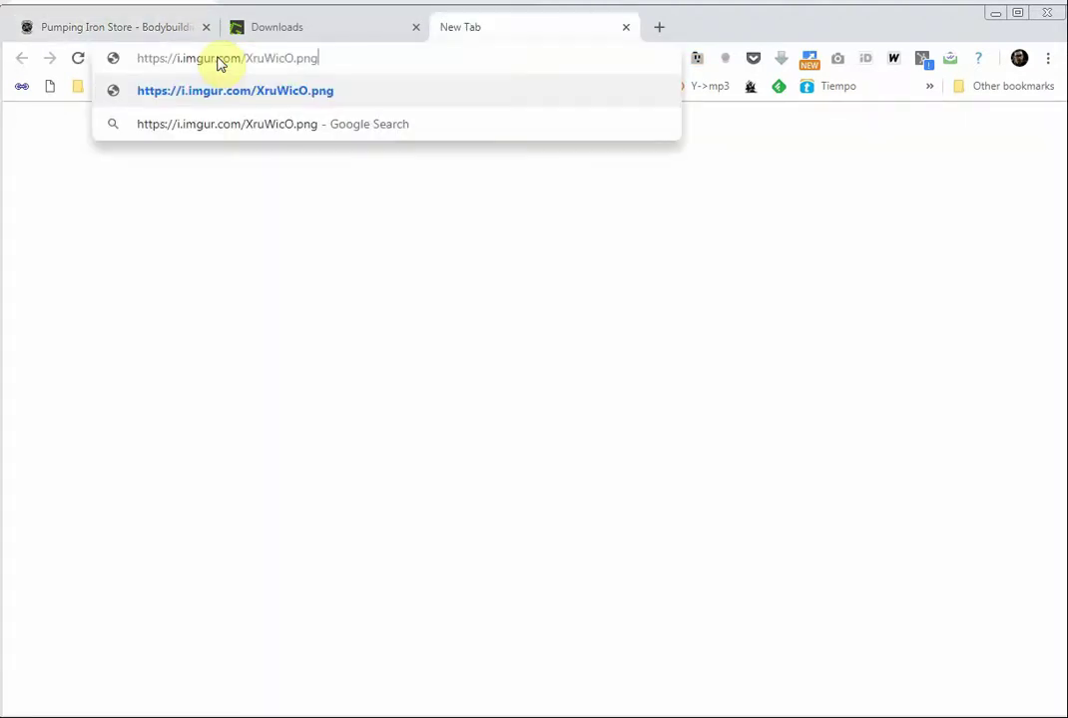
key("Return")
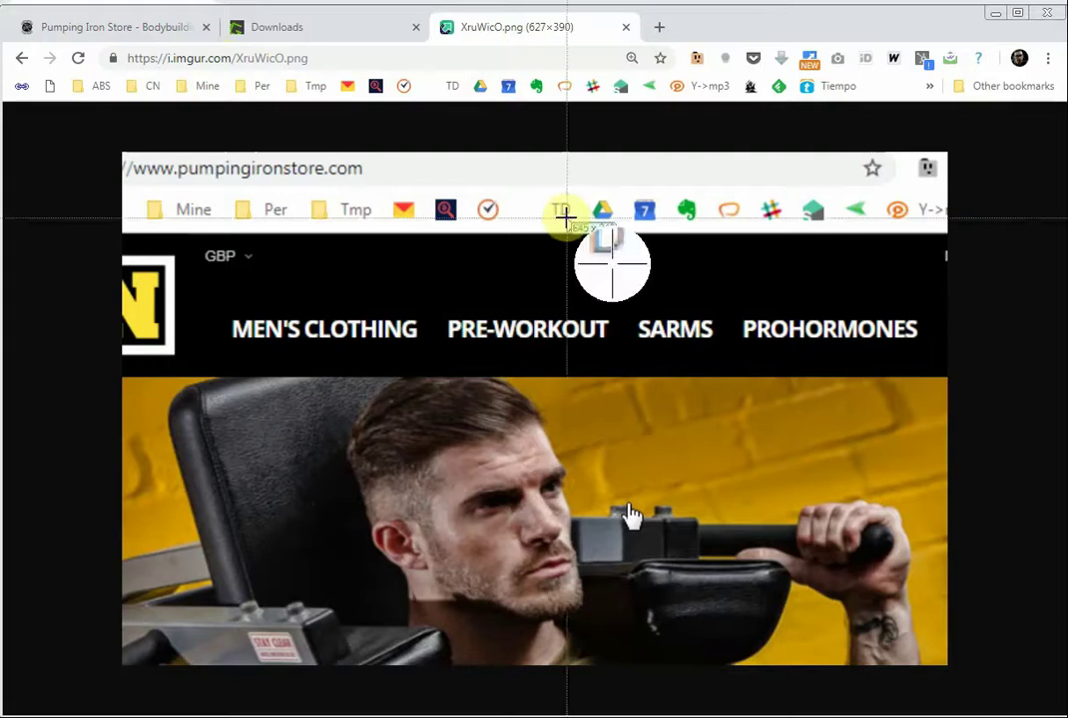
Capture a region of about 771 x 344 pixels around the store's menu in the displayed image and open it in the Greenshot image editor
left_click_drag(484, 300, 190, 179)
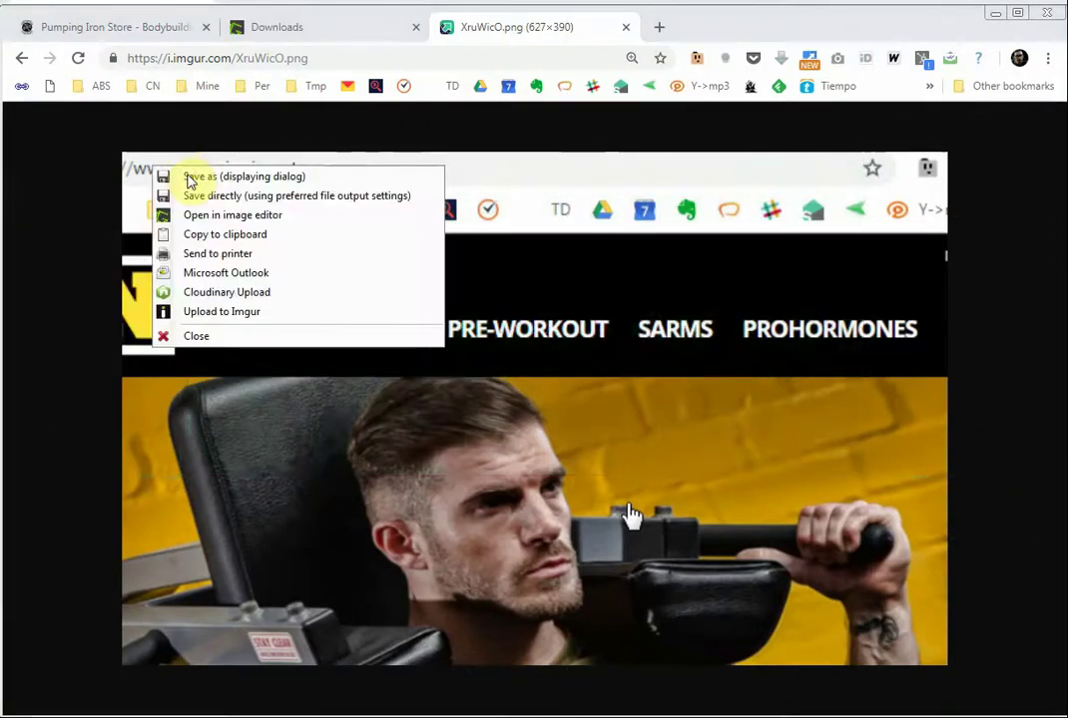
left_click(242, 217)
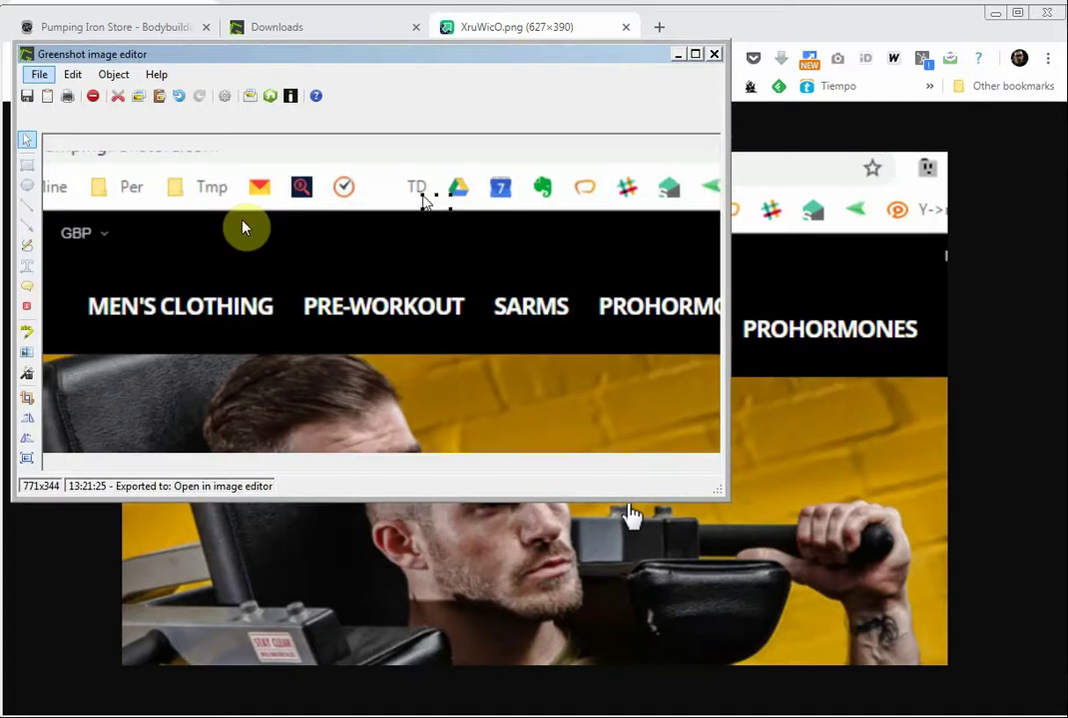
left_click(242, 229)
Draw a red rectangle around the PRE-WORKOUT menu item and a red arrow pointing to its right edge
left_click(27, 166)
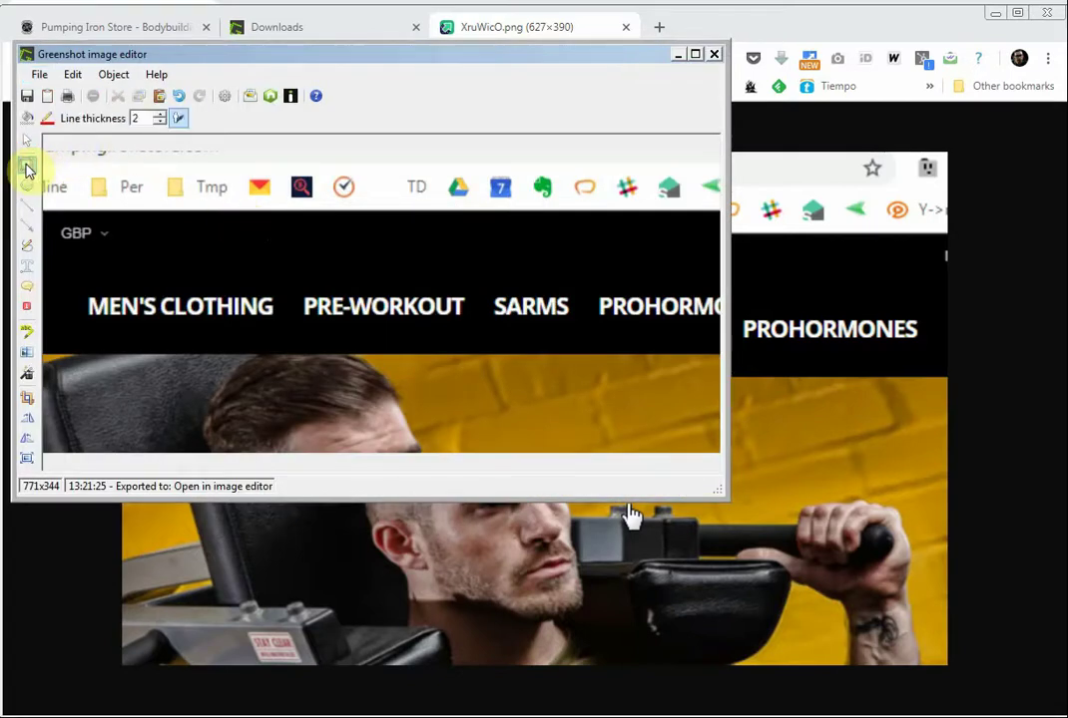
mouse_move(291, 273)
left_mouse_down()
mouse_move(353, 312)
mouse_move(480, 332)
left_mouse_up()
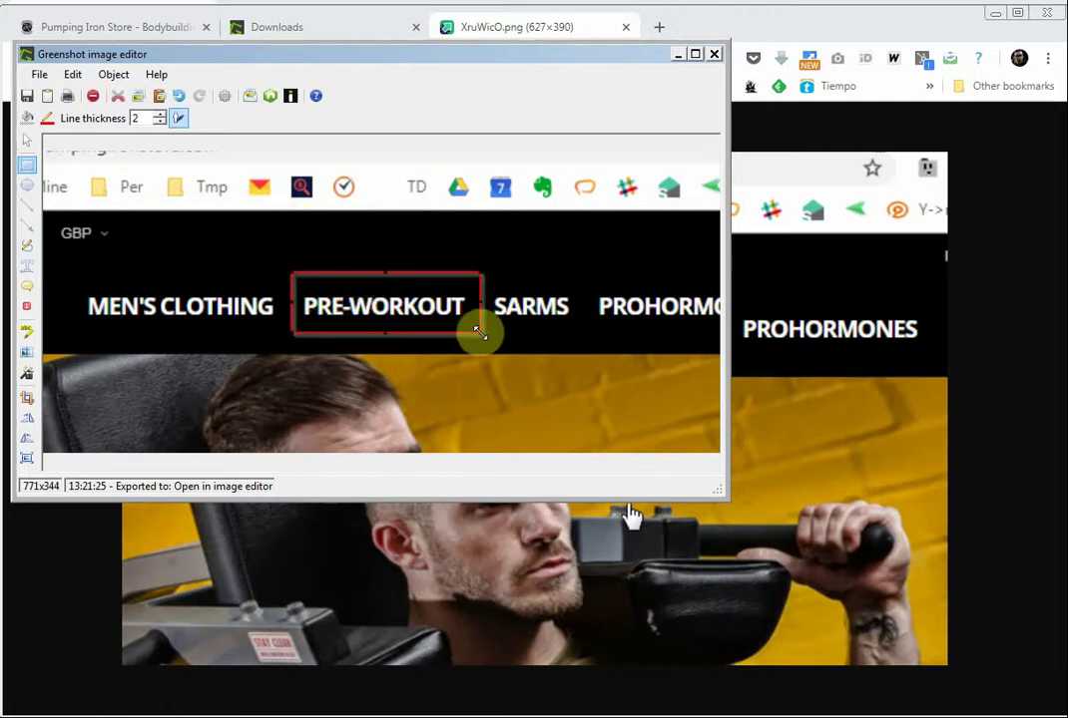
left_click(27, 225)
left_click_drag(677, 266, 488, 283)
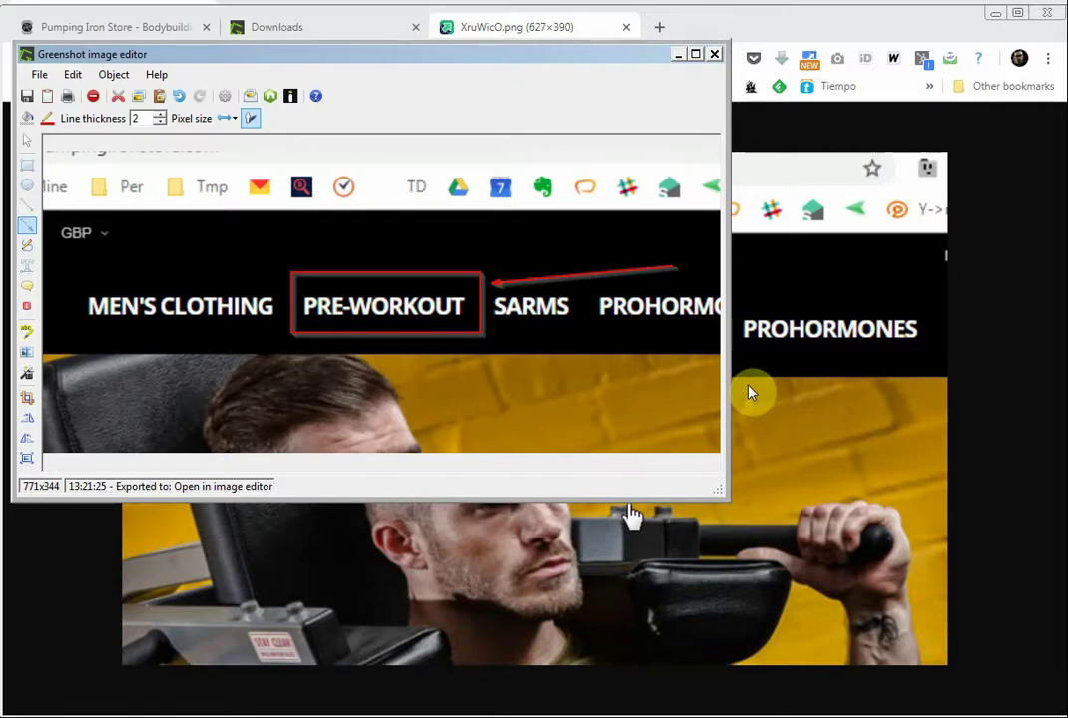
Add a wide, bold text box reading "Important" and move it above the MEN'S CLOTHING and PRE-WORKOUT menu items
left_click(24, 270)
left_click_drag(249, 376, 273, 399)
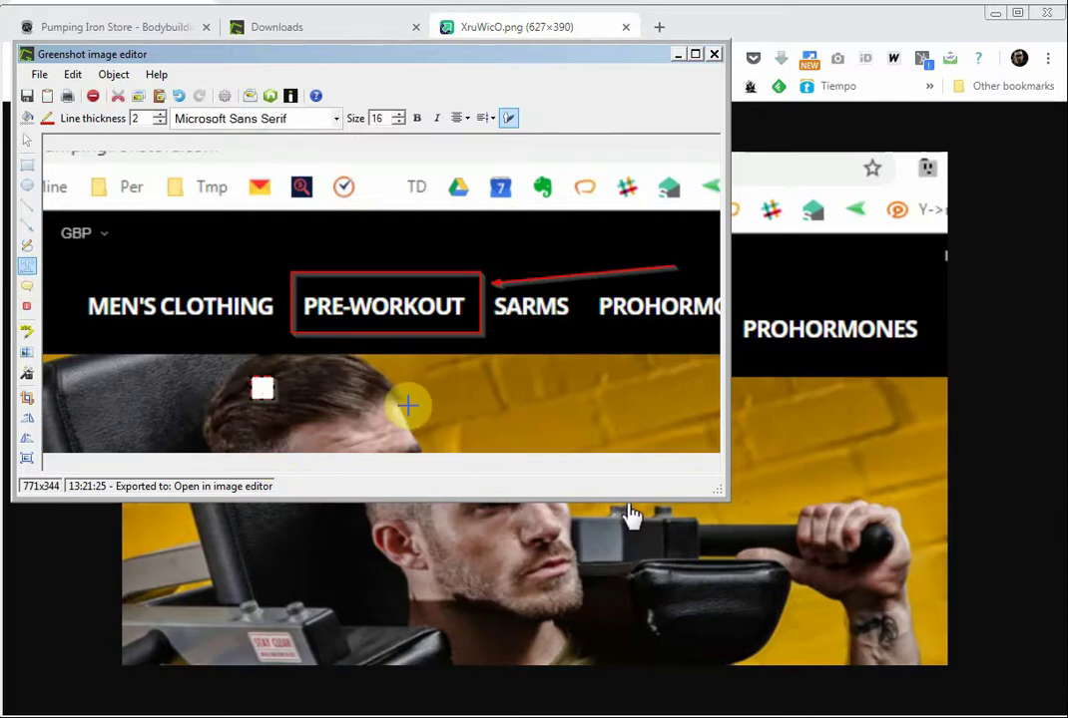
type("rta")
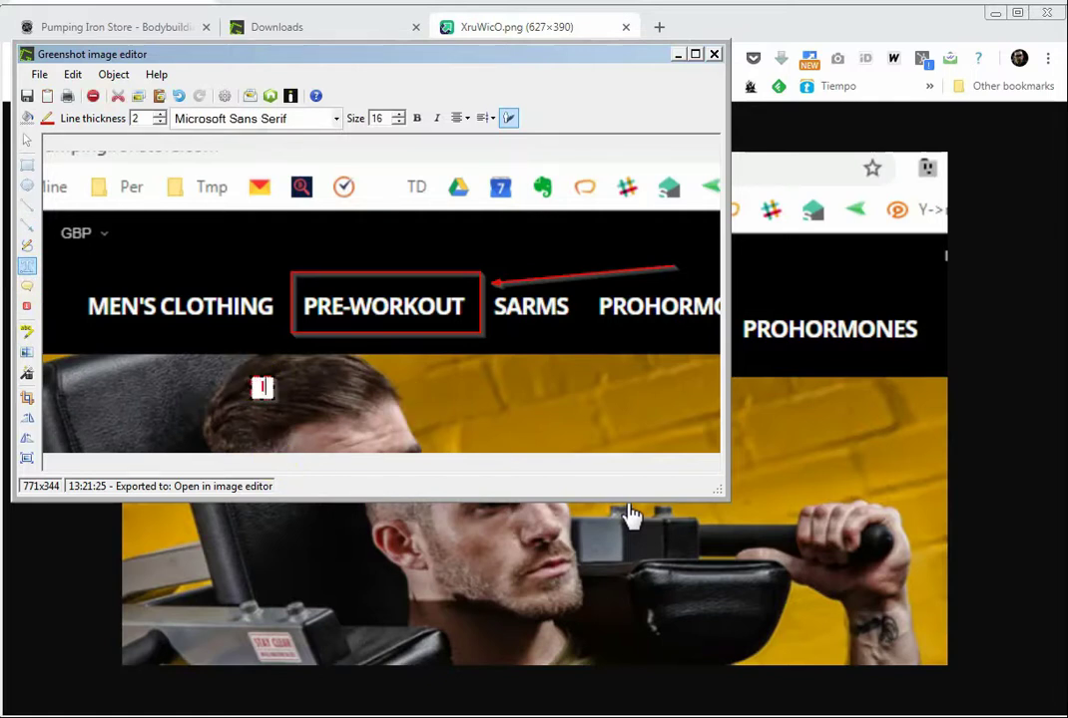
type("nt")
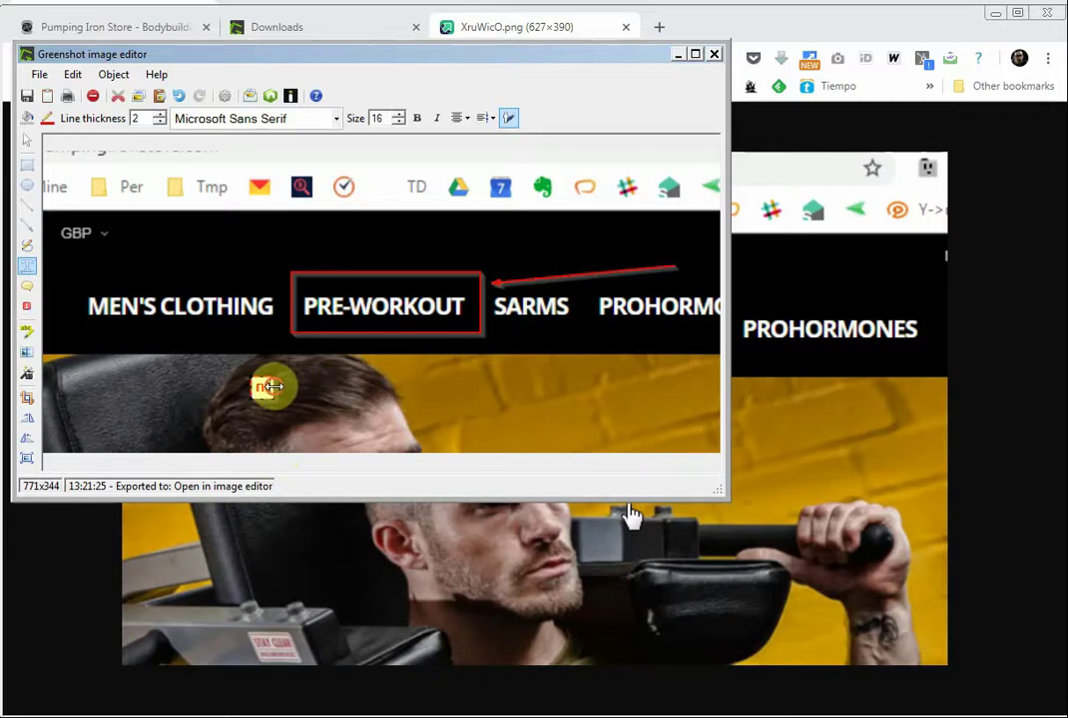
left_click_drag(270, 386, 58, 152)
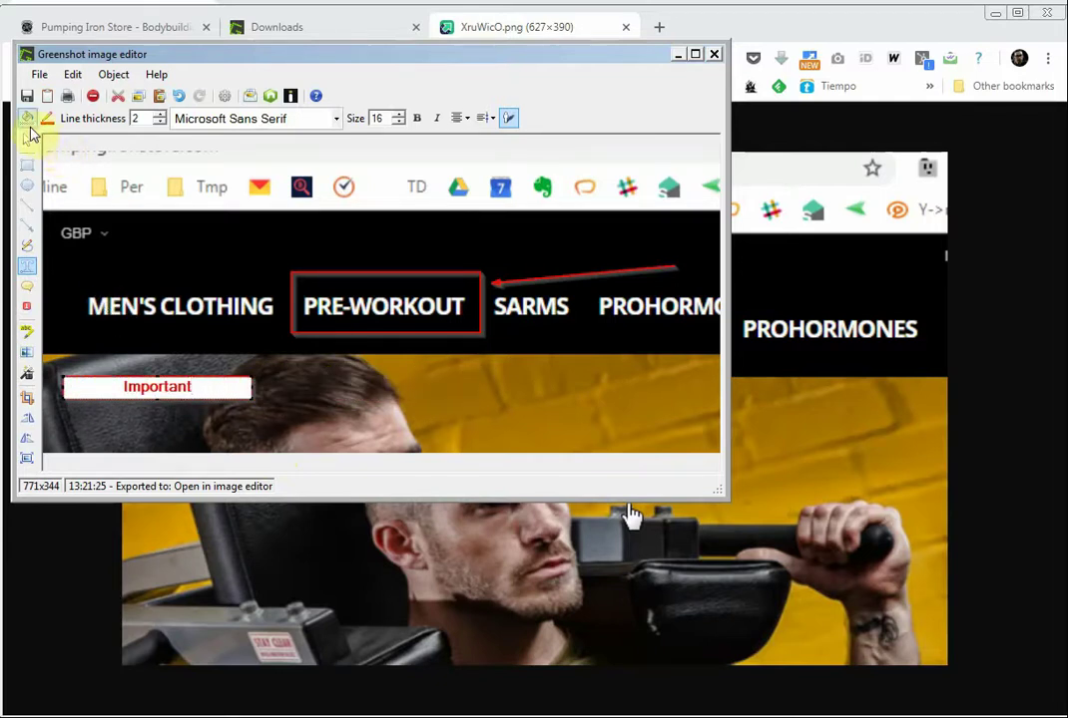
left_click(27, 140)
left_click_drag(154, 392, 234, 244)
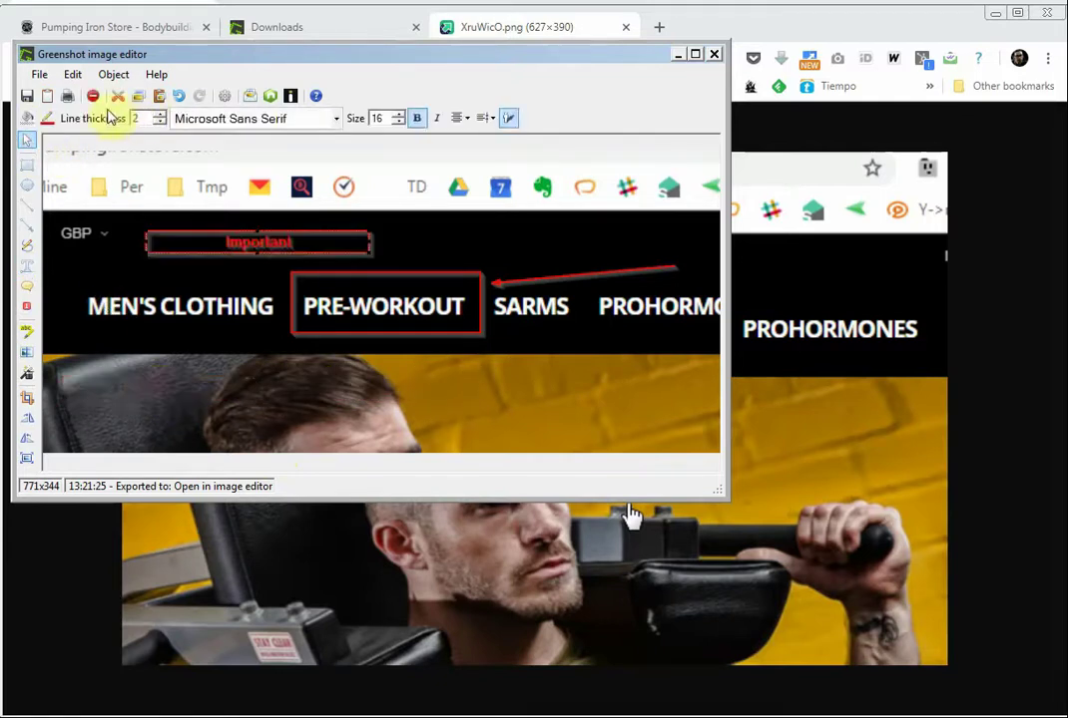
left_click(38, 74)
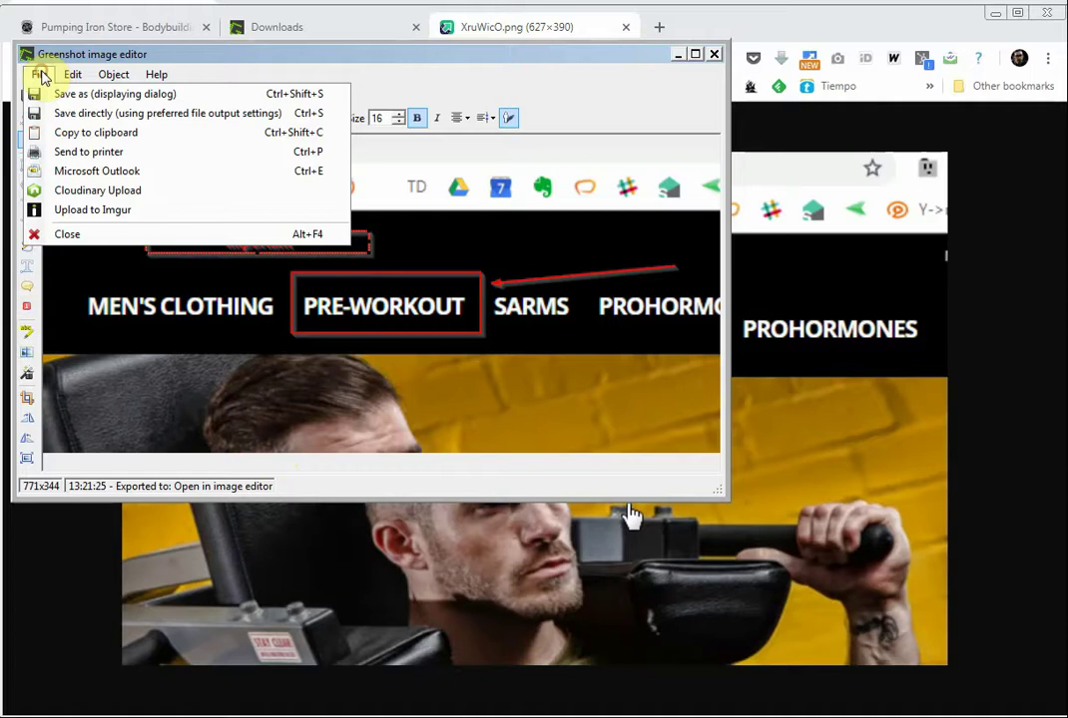
left_click(116, 210)
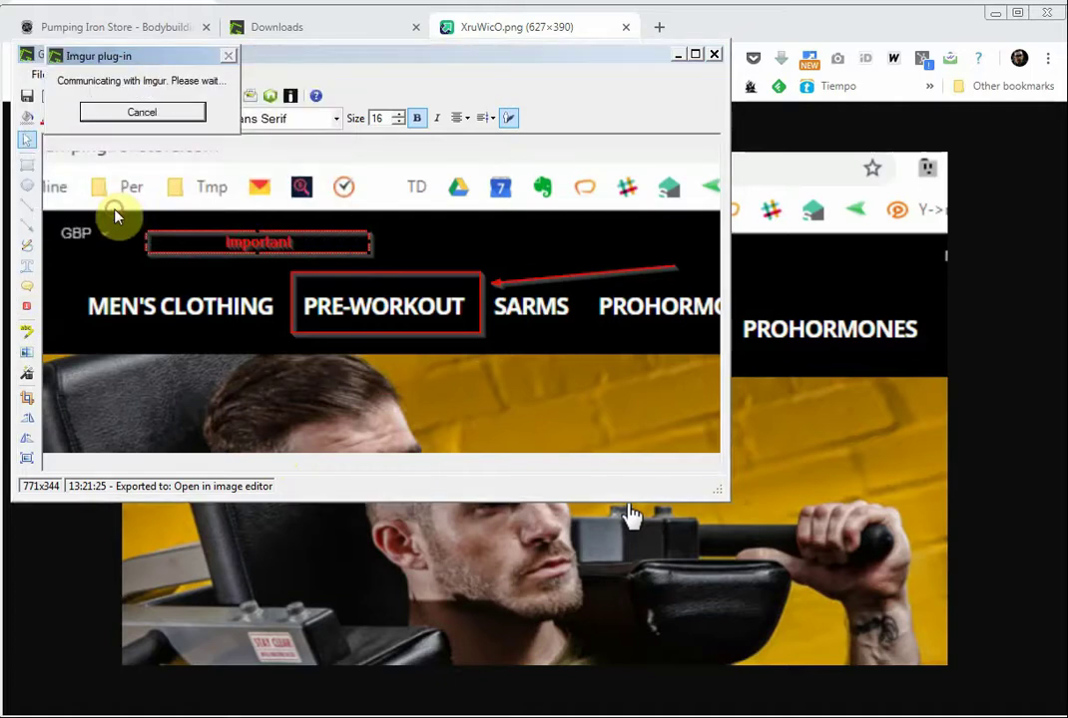
left_click(492, 33)
left_click(178, 59)
type("https://i.imgur.com/YmvohdE.png")
key("Return")
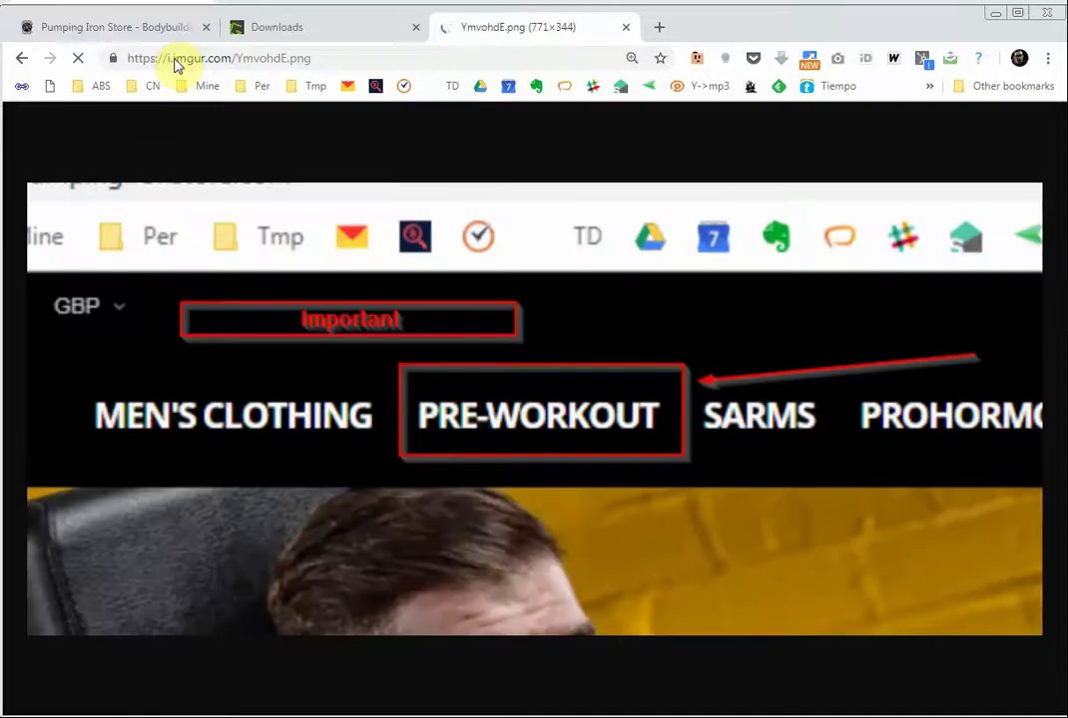